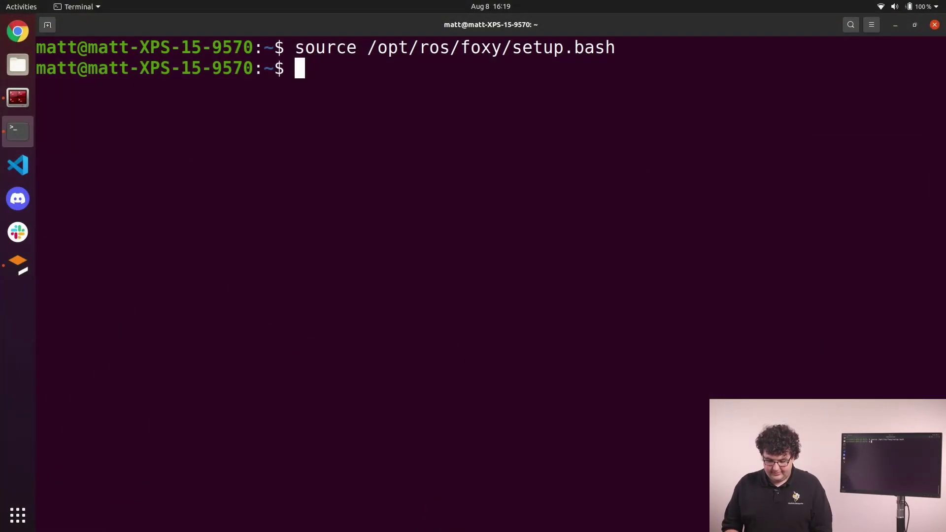
Run the rqt command in the sourced terminal to start the rqt GUI.
{"action": "type", "text": "r"}
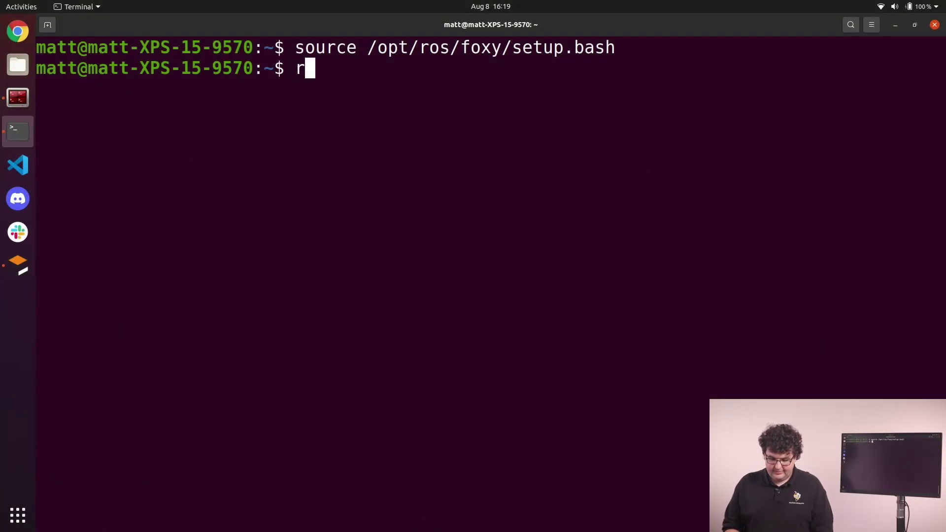
{"action": "type", "text": "qt"}
{"action": "key", "text": "Return"}
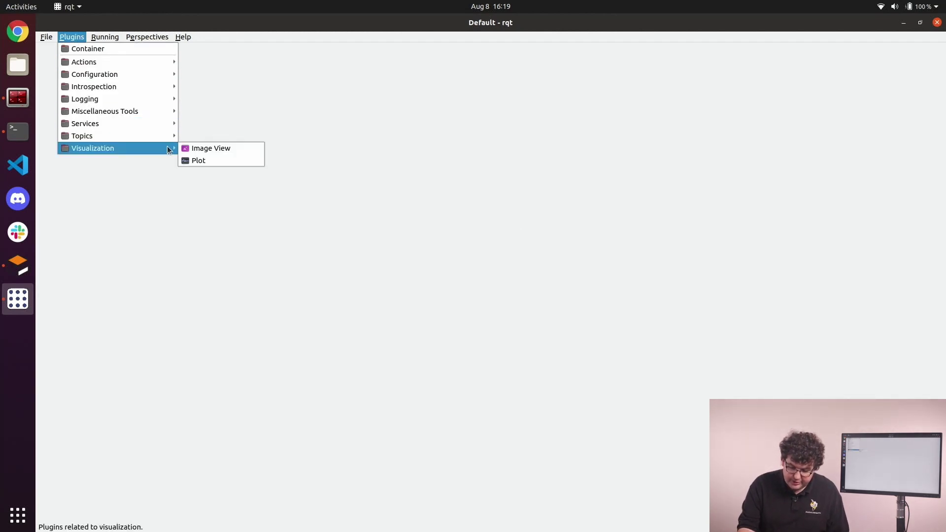
Open Image View on /camera/image_raw and mark its topic selector, refresh and save buttons.
{"action": "left_click", "coordinate": [245, 151]}
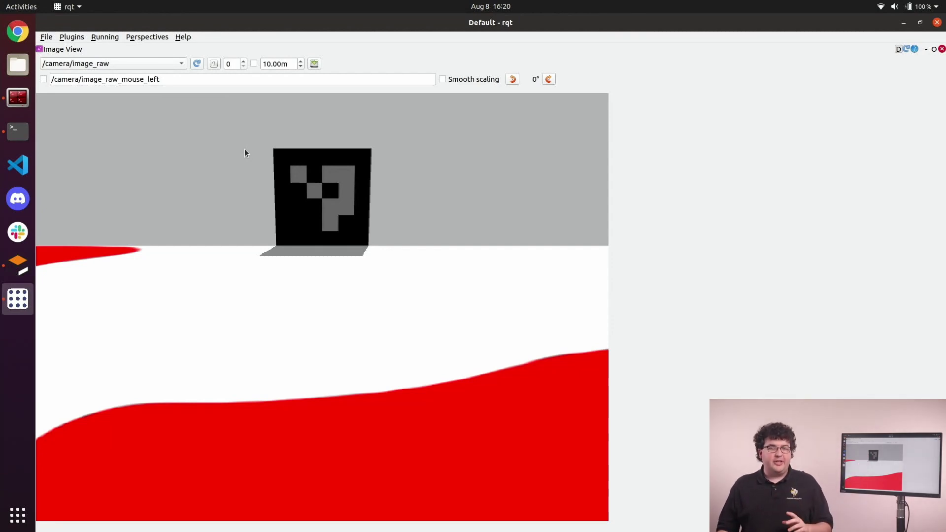
{"action": "key", "text": "F9"}
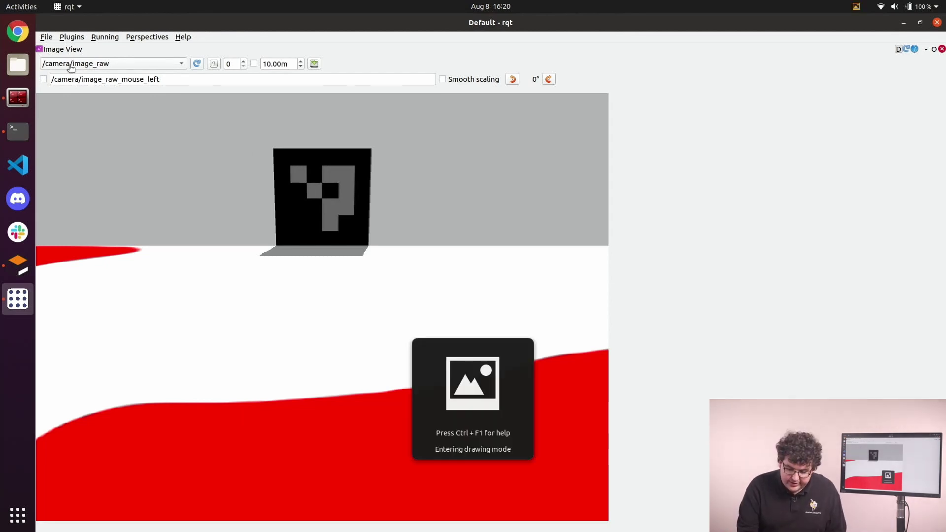
{"action": "mouse_move", "coordinate": [47, 74]}
{"action": "left_mouse_down"}
{"action": "mouse_move", "coordinate": [125, 64]}
{"action": "mouse_move", "coordinate": [105, 52]}
{"action": "mouse_move", "coordinate": [38, 73]}
{"action": "left_mouse_up"}
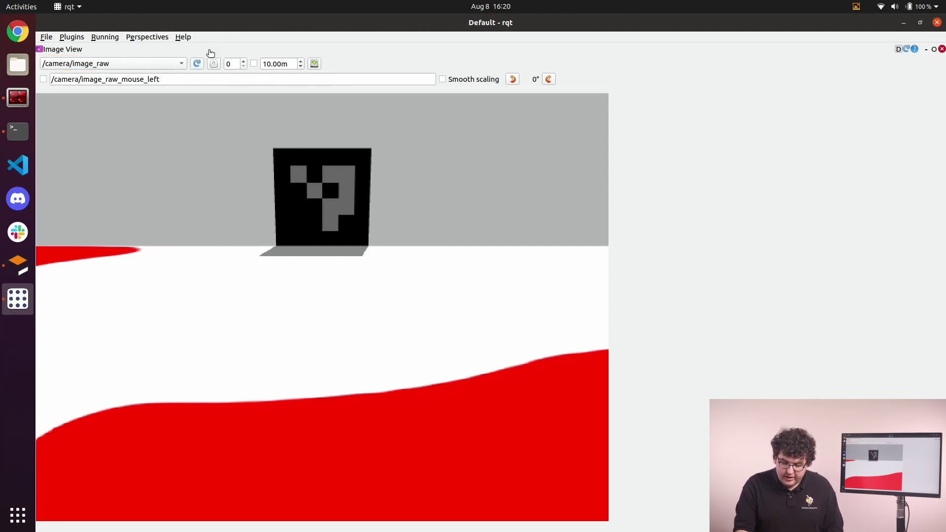
{"action": "left_click_drag", "start_coordinate": [198, 55], "coordinate": [210, 43]}
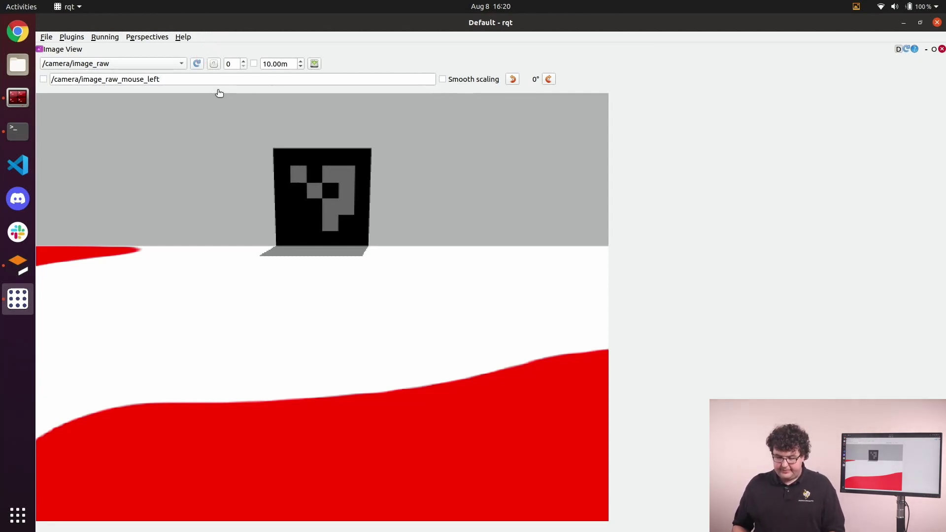
{"action": "mouse_move", "coordinate": [338, 43]}
{"action": "left_mouse_down"}
{"action": "mouse_move", "coordinate": [322, 61]}
{"action": "mouse_move", "coordinate": [331, 63]}
{"action": "left_mouse_up"}
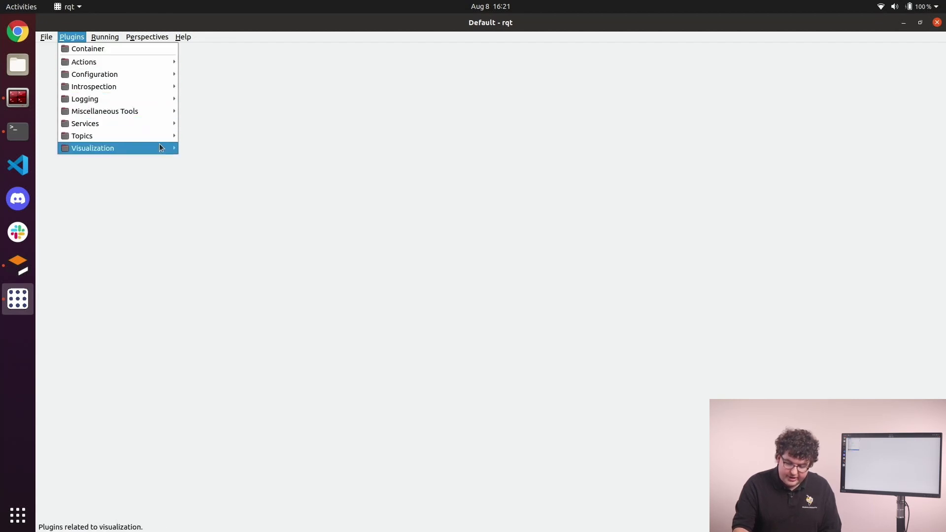
Open the Plot plugin and add /performance_metrics/real_time_factor as a plotted topic.
{"action": "mouse_move", "coordinate": [160, 149]}
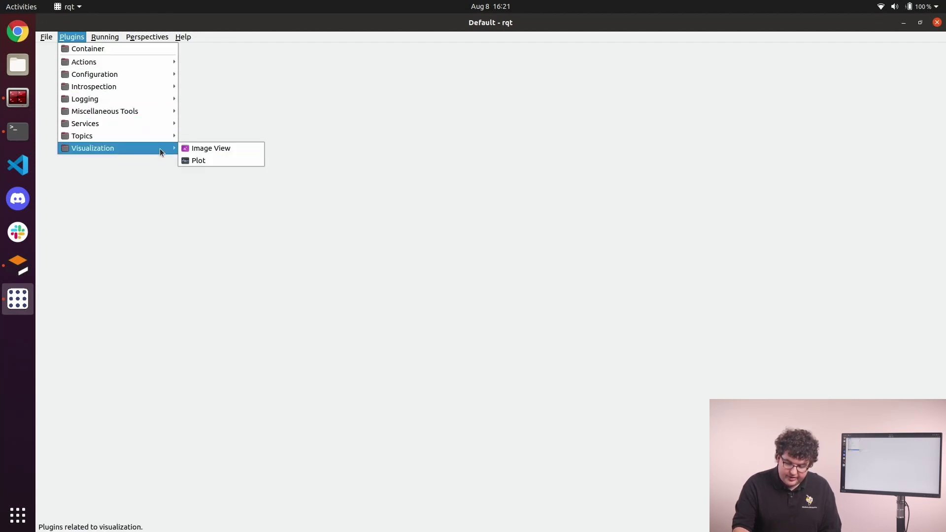
{"action": "left_click", "coordinate": [241, 162]}
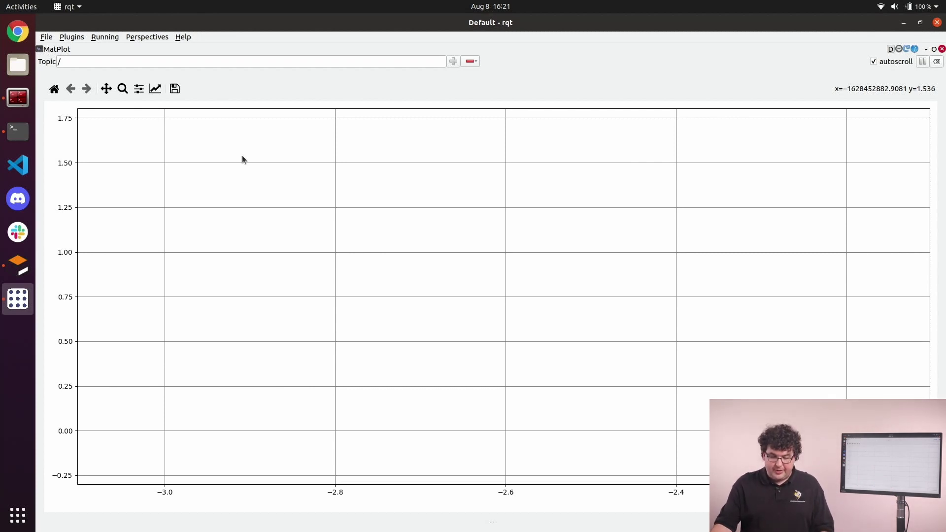
{"action": "left_click", "coordinate": [87, 61]}
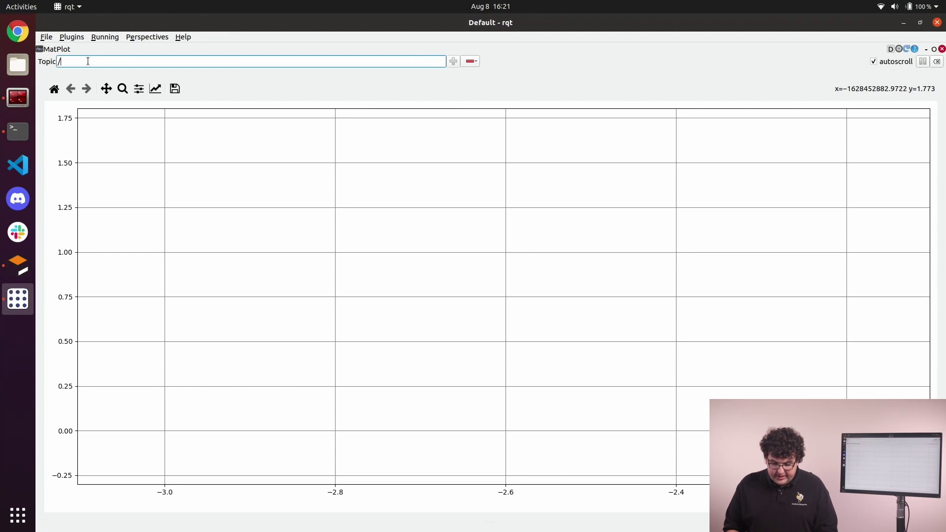
{"action": "type", "text": "per"}
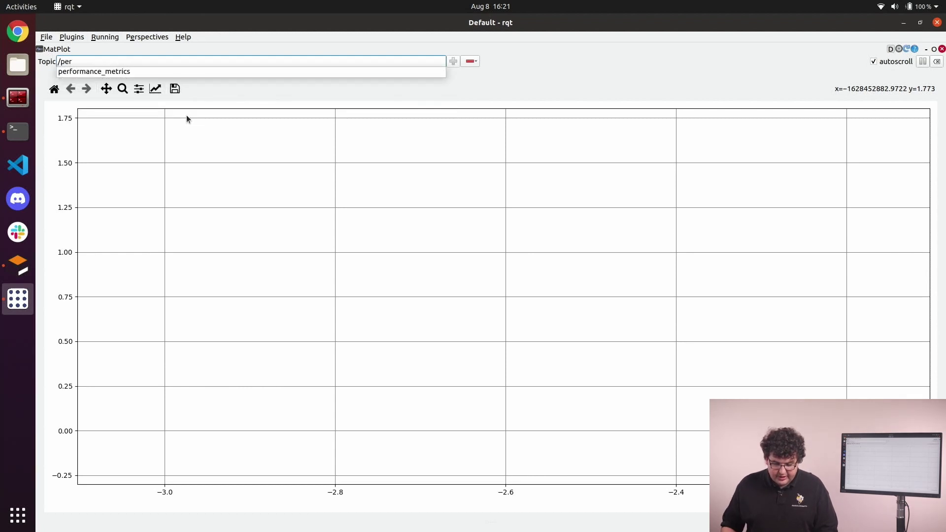
{"action": "left_click", "coordinate": [125, 73]}
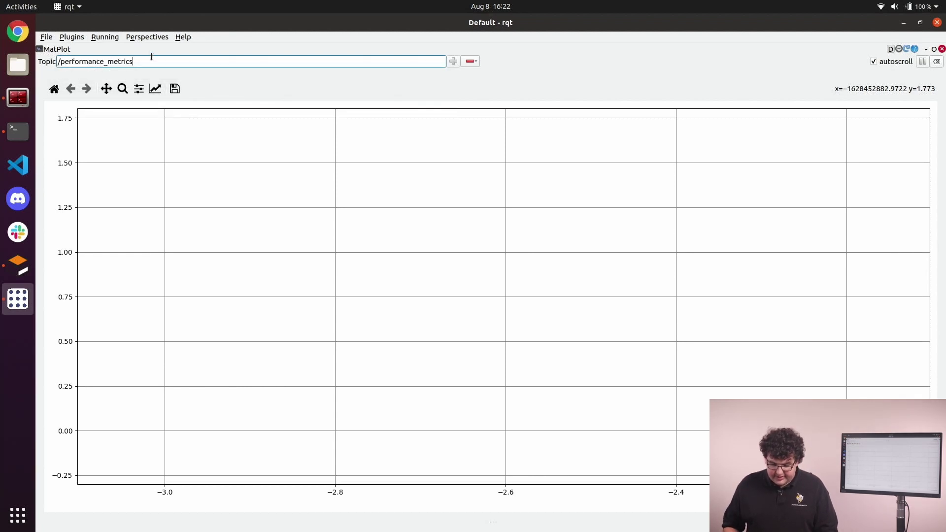
{"action": "type", "text": "/"}
{"action": "left_click", "coordinate": [101, 79]}
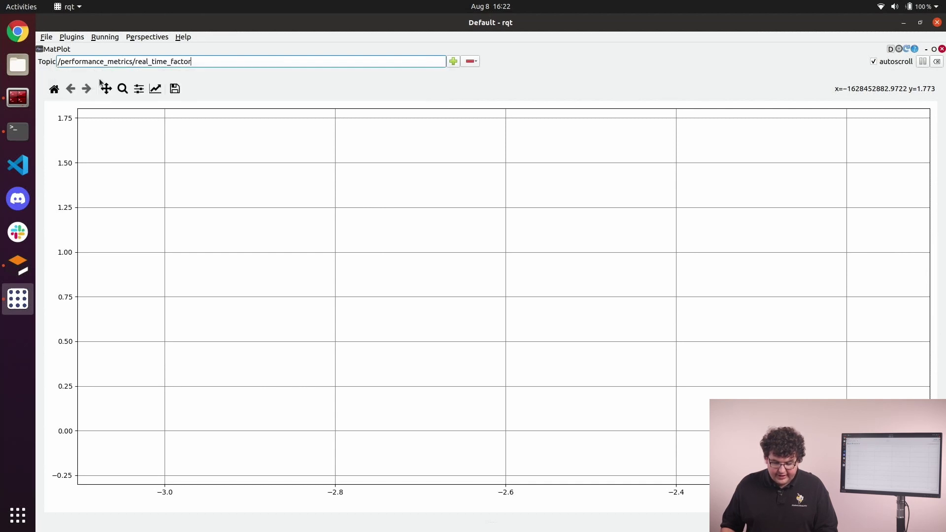
{"action": "left_click", "coordinate": [454, 62]}
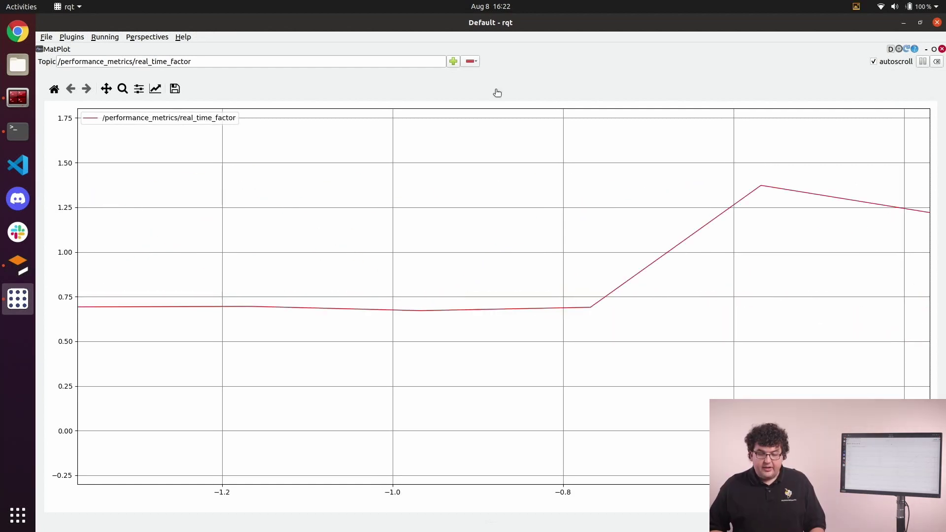
Pause the live plot, mark its zoom and save tools, and remove /performance_metrics/real_time_factor.
{"action": "mouse_move", "coordinate": [50, 108]}
{"action": "left_mouse_down"}
{"action": "mouse_move", "coordinate": [169, 101]}
{"action": "mouse_move", "coordinate": [205, 82]}
{"action": "mouse_move", "coordinate": [69, 75]}
{"action": "mouse_move", "coordinate": [45, 104]}
{"action": "mouse_move", "coordinate": [60, 102]}
{"action": "left_mouse_up"}
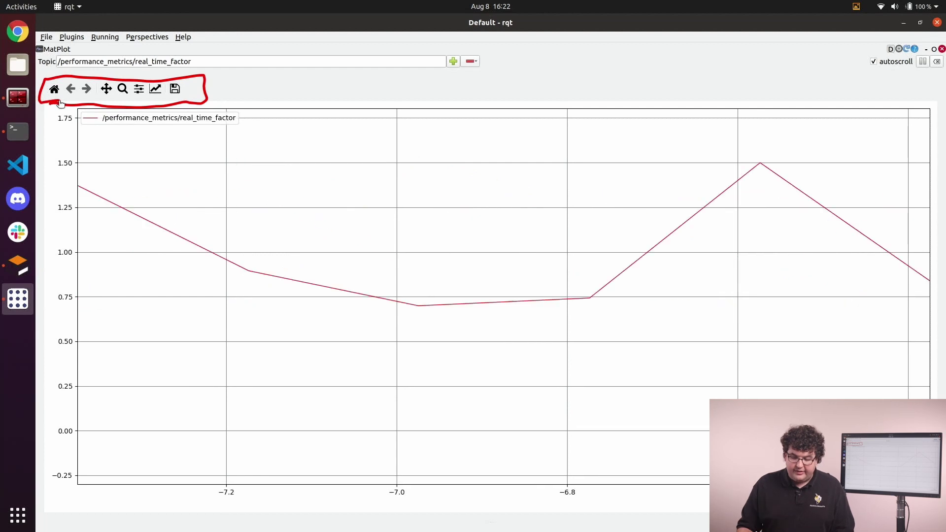
{"action": "left_click", "coordinate": [923, 61]}
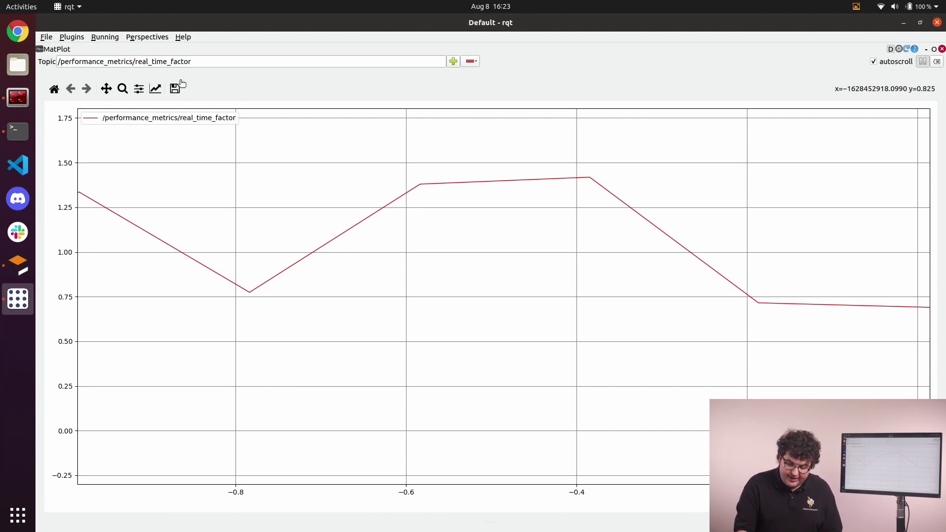
{"action": "mouse_move", "coordinate": [180, 74]}
{"action": "left_mouse_down"}
{"action": "mouse_move", "coordinate": [196, 86]}
{"action": "mouse_move", "coordinate": [169, 80]}
{"action": "left_mouse_up"}
{"action": "key", "text": "Escape"}
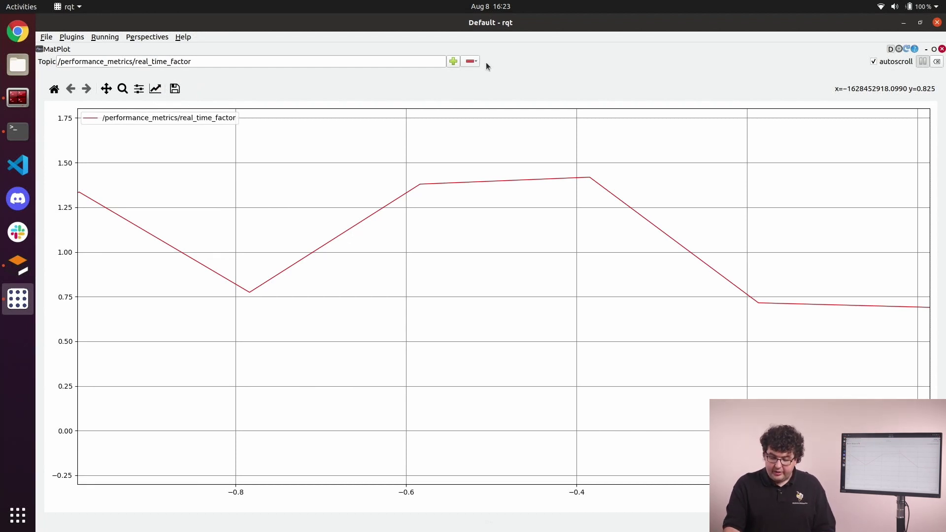
{"action": "left_click", "coordinate": [472, 62]}
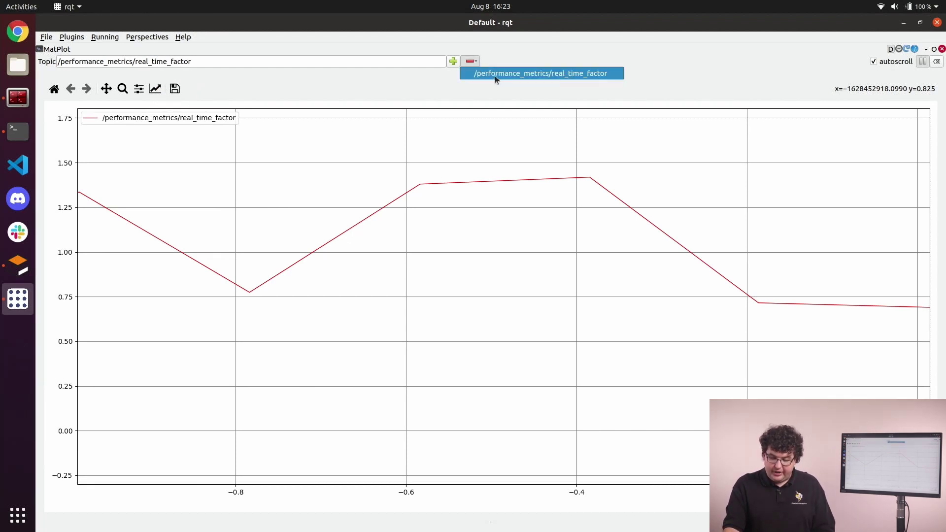
{"action": "left_click", "coordinate": [495, 76]}
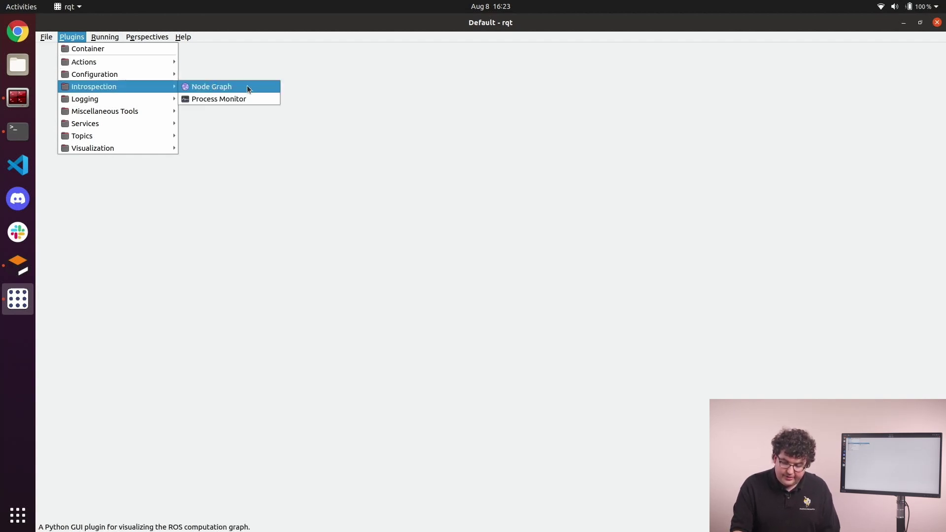
Open the Node Graph and underline the /imu namespace, /imu/imu_plugin node and /imu/data topic.
{"action": "left_click", "coordinate": [248, 87]}
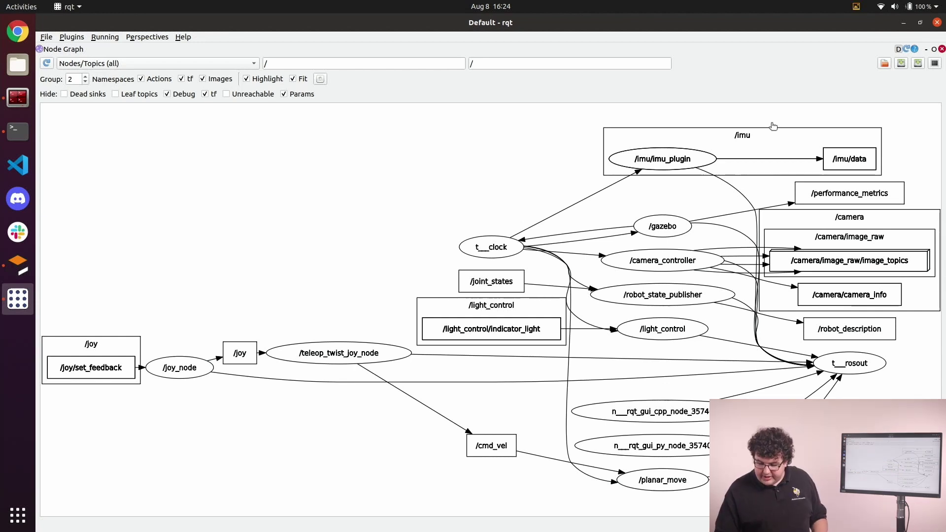
{"action": "left_click_drag", "start_coordinate": [732, 147], "coordinate": [758, 144]}
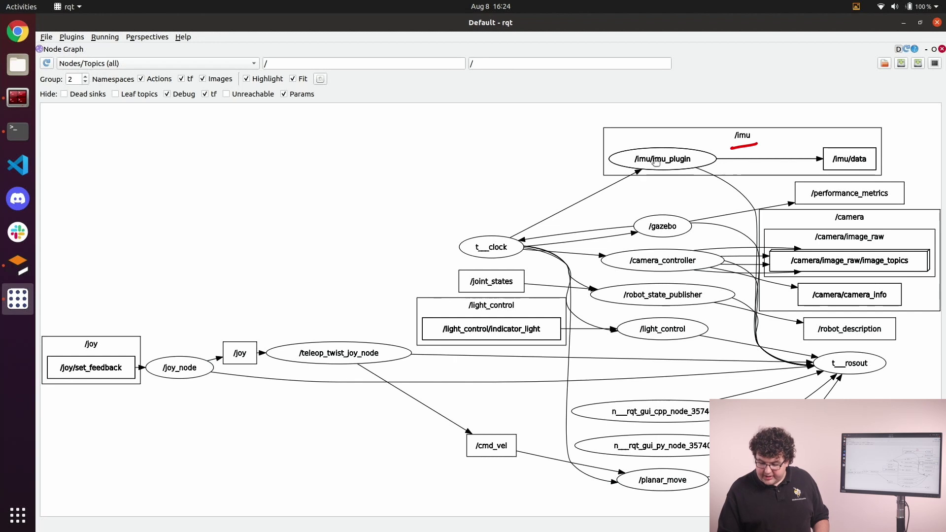
{"action": "left_click_drag", "start_coordinate": [630, 168], "coordinate": [645, 167]}
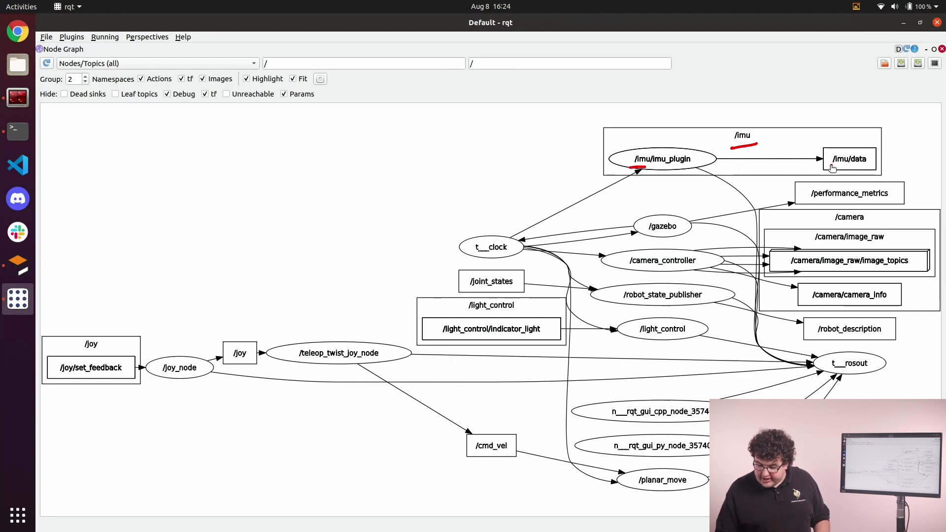
{"action": "left_click_drag", "start_coordinate": [831, 168], "coordinate": [850, 166]}
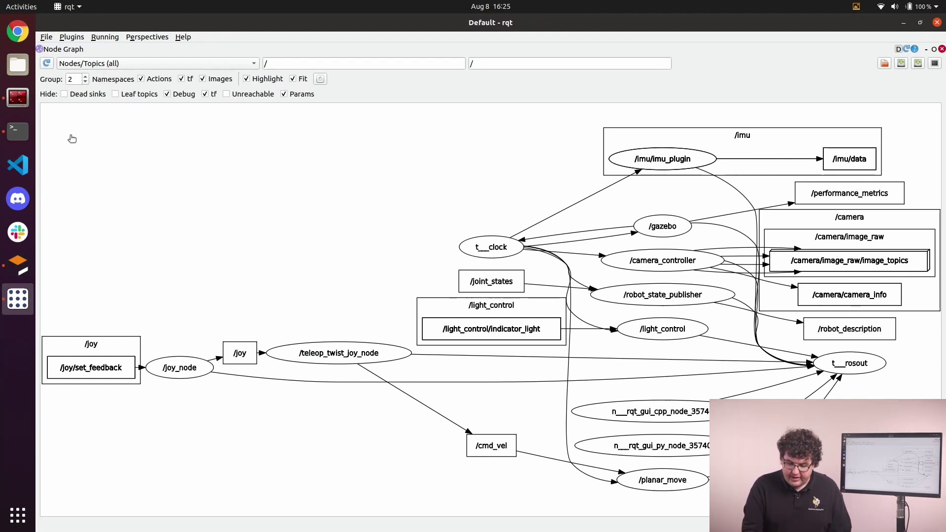
{"action": "mouse_move", "coordinate": [43, 109]}
{"action": "left_mouse_down"}
{"action": "mouse_move", "coordinate": [211, 118]}
{"action": "mouse_move", "coordinate": [343, 88]}
{"action": "mouse_move", "coordinate": [220, 66]}
{"action": "mouse_move", "coordinate": [31, 72]}
{"action": "mouse_move", "coordinate": [71, 122]}
{"action": "left_mouse_up"}
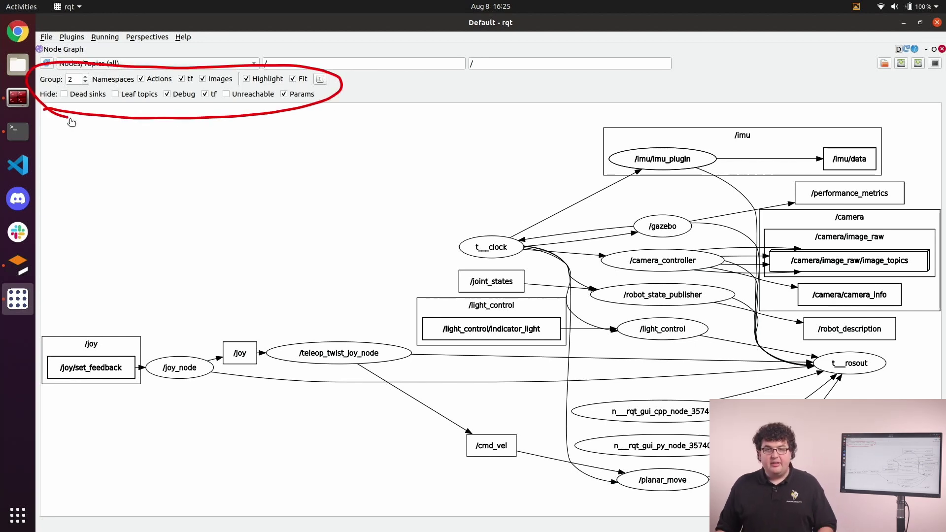
{"action": "left_click_drag", "start_coordinate": [58, 72], "coordinate": [143, 70]}
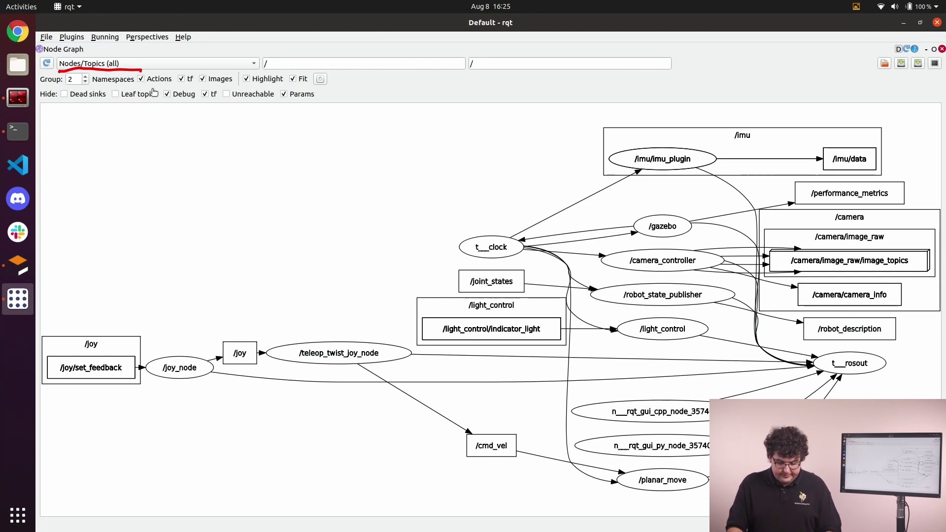
{"action": "left_click_drag", "start_coordinate": [270, 71], "coordinate": [360, 73]}
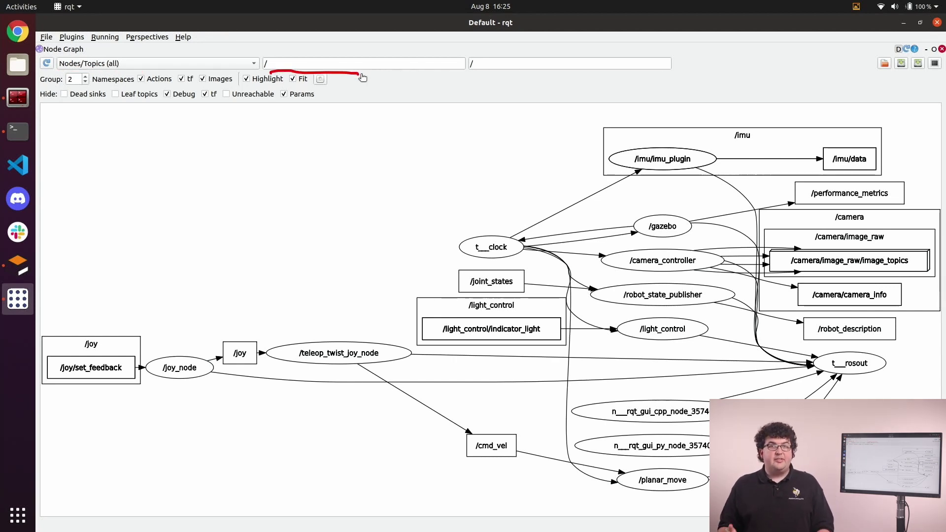
{"action": "key", "text": "super+alt+d"}
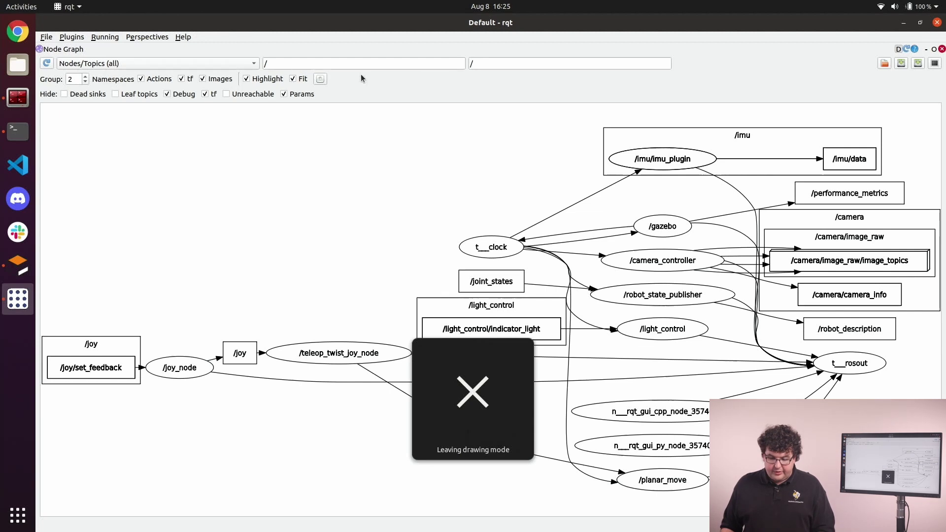
{"action": "left_click", "coordinate": [343, 65]}
{"action": "type", "text": "c"}
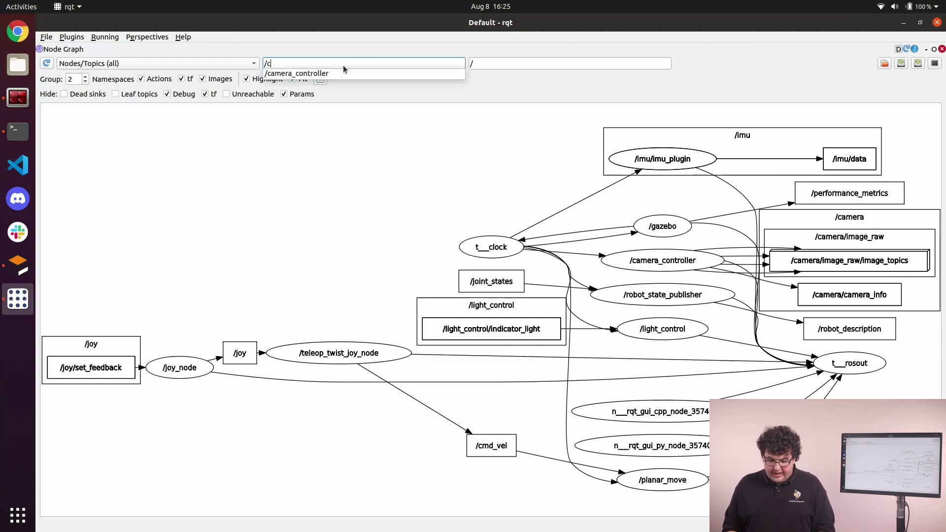
{"action": "type", "text": "amera"}
{"action": "key", "text": "Return"}
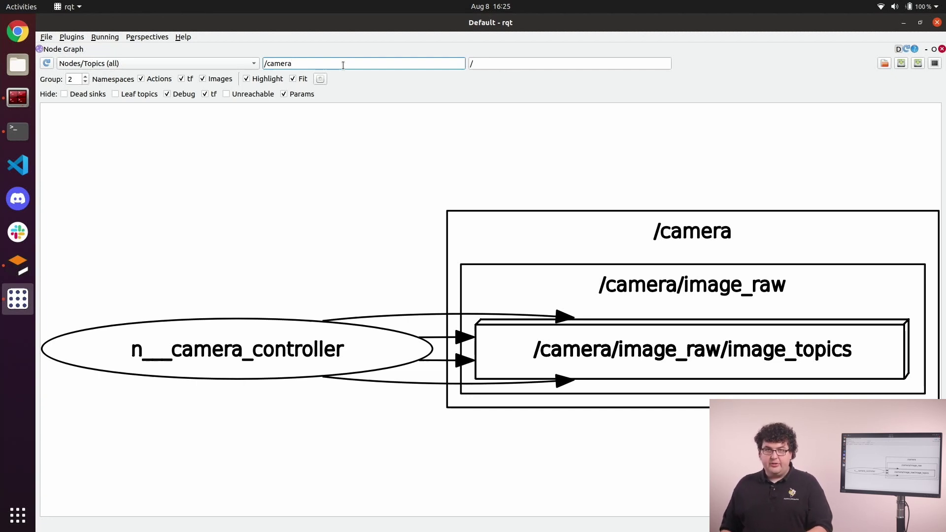
{"action": "key", "text": "BackSpace"}
{"action": "key", "text": "BackSpace"}
{"action": "key", "text": "BackSpace"}
{"action": "key", "text": "BackSpace"}
{"action": "key", "text": "BackSpace"}
{"action": "key", "text": "BackSpace"}
{"action": "key", "text": "Return"}
{"action": "left_click_drag", "start_coordinate": [474, 77], "coordinate": [582, 74]}
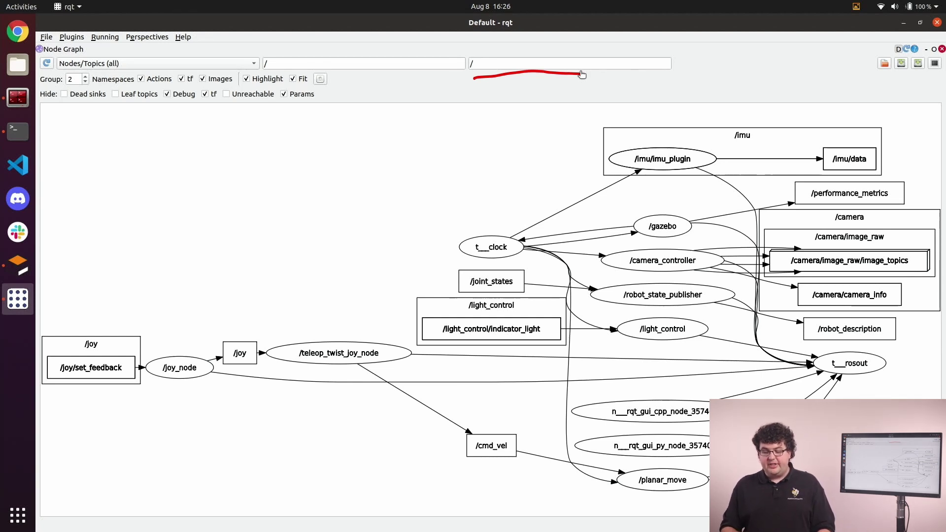
{"action": "left_click", "coordinate": [548, 64]}
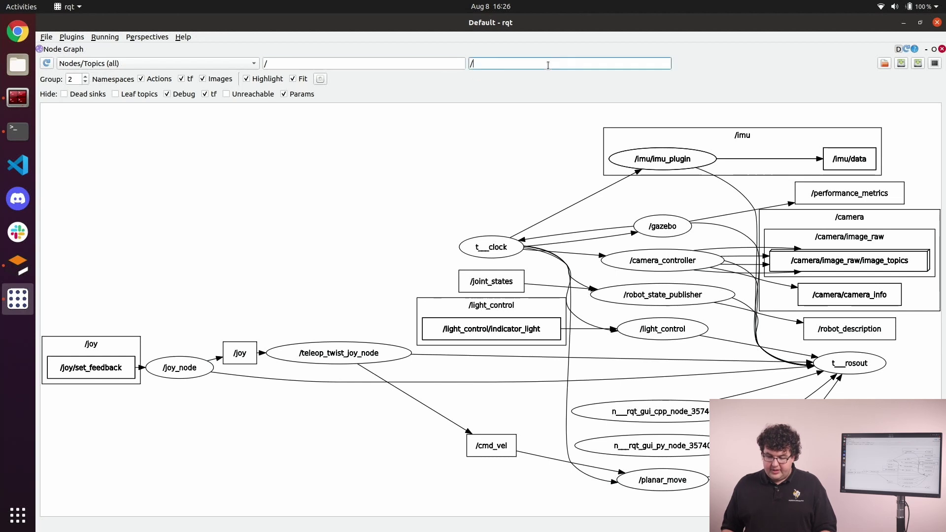
{"action": "type", "text": "cmd_vel"}
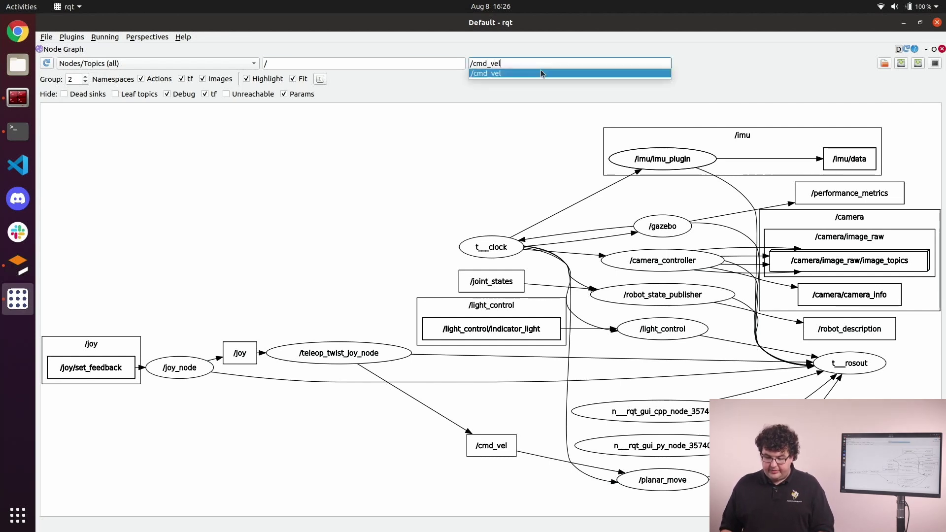
{"action": "left_click", "coordinate": [540, 73]}
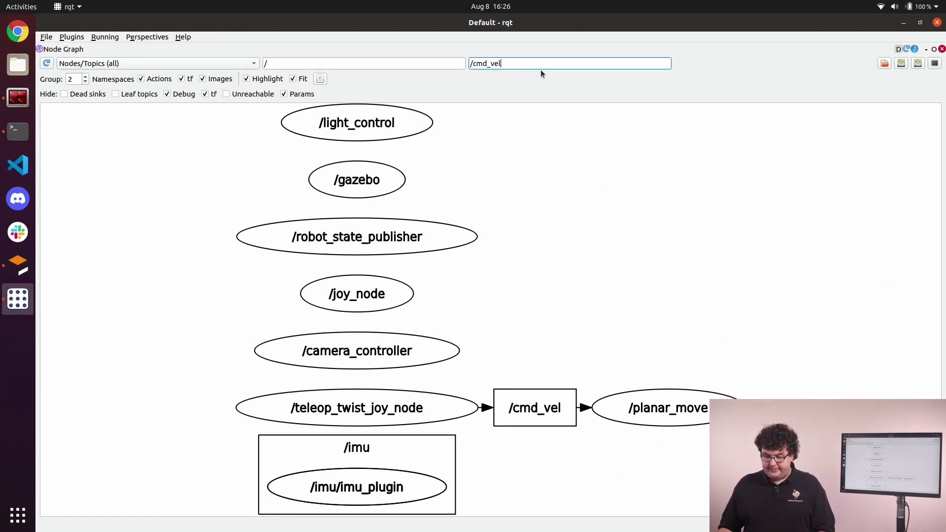
{"action": "key", "text": "BackSpace"}
{"action": "key", "text": "BackSpace"}
{"action": "key", "text": "BackSpace"}
{"action": "key", "text": "BackSpace"}
{"action": "key", "text": "BackSpace"}
{"action": "key", "text": "BackSpace"}
{"action": "key", "text": "BackSpace"}
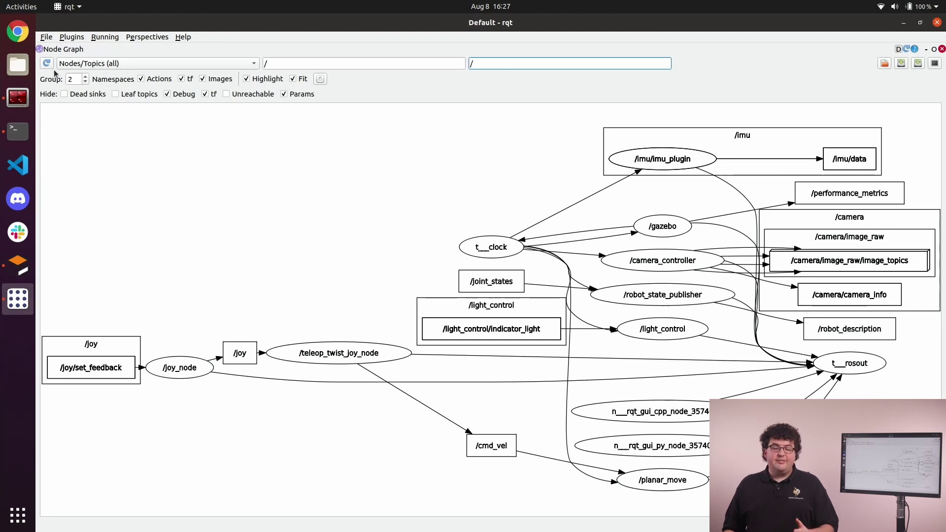
Close the rqt window and launch rviz2 from the terminal.
{"action": "left_click", "coordinate": [937, 22]}
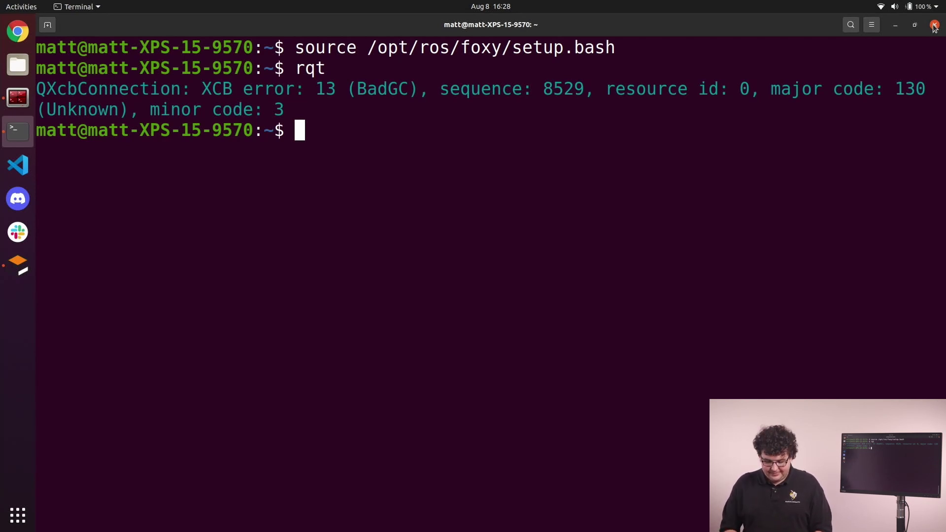
{"action": "type", "text": "rviz2"}
{"action": "key", "text": "Return"}
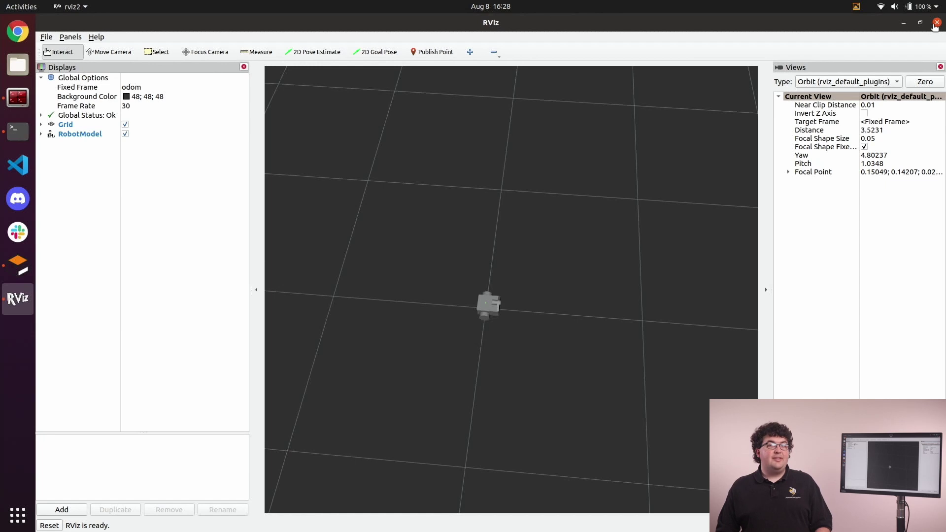
{"action": "mouse_move", "coordinate": [311, 111]}
{"action": "left_mouse_down"}
{"action": "mouse_move", "coordinate": [292, 452]}
{"action": "mouse_move", "coordinate": [483, 434]}
{"action": "mouse_move", "coordinate": [666, 440]}
{"action": "mouse_move", "coordinate": [682, 178]}
{"action": "mouse_move", "coordinate": [656, 117]}
{"action": "mouse_move", "coordinate": [301, 137]}
{"action": "left_mouse_up"}
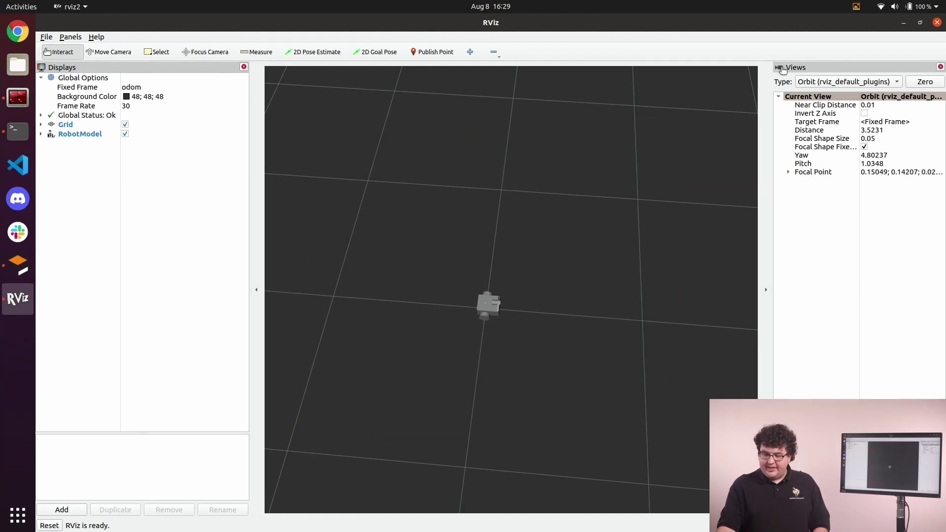
{"action": "left_click_drag", "start_coordinate": [771, 78], "coordinate": [838, 78]}
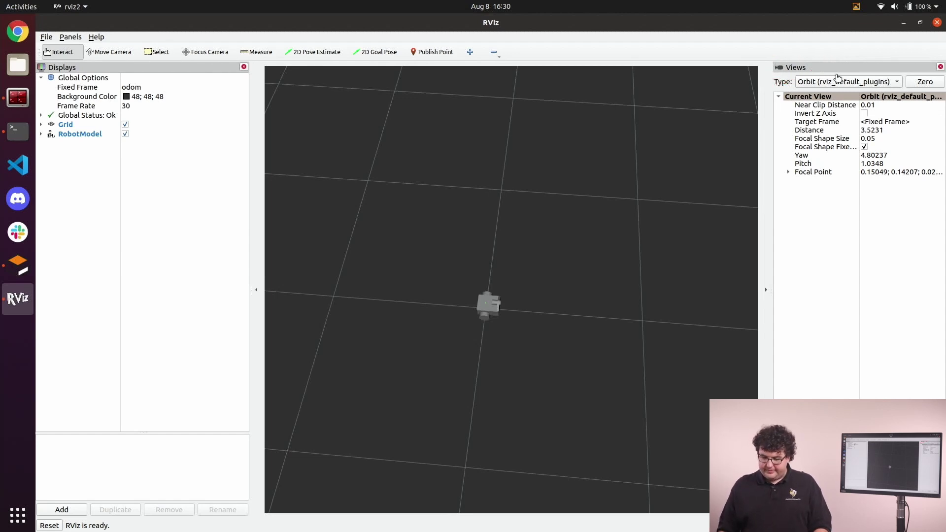
{"action": "mouse_move", "coordinate": [797, 90]}
{"action": "left_mouse_down"}
{"action": "mouse_move", "coordinate": [937, 91]}
{"action": "mouse_move", "coordinate": [923, 93]}
{"action": "left_mouse_up"}
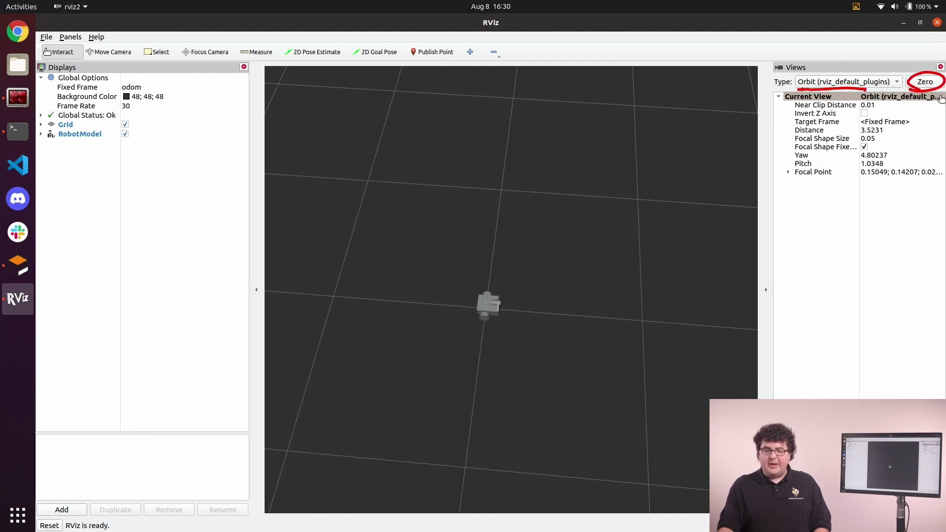
{"action": "key", "text": "shift+F9"}
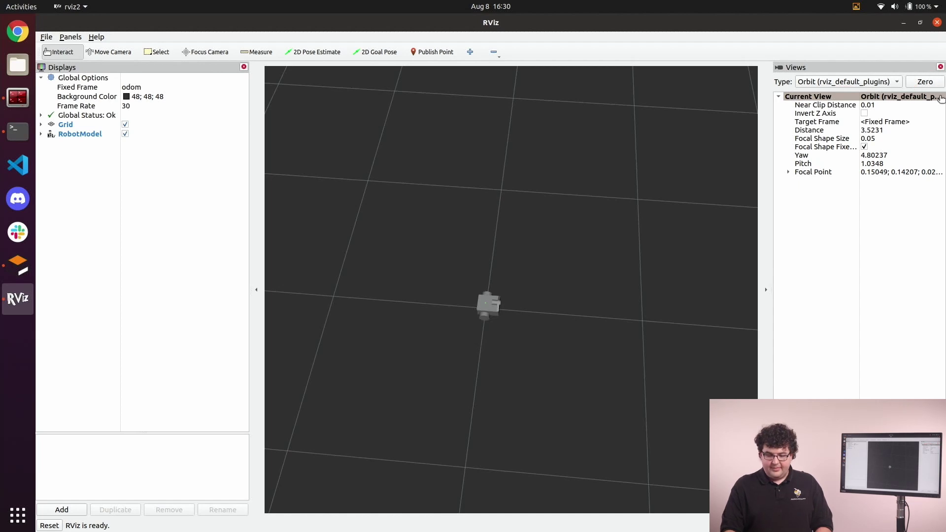
{"action": "mouse_move", "coordinate": [66, 76]}
{"action": "left_mouse_down"}
{"action": "mouse_move", "coordinate": [46, 72]}
{"action": "mouse_move", "coordinate": [76, 70]}
{"action": "left_mouse_up"}
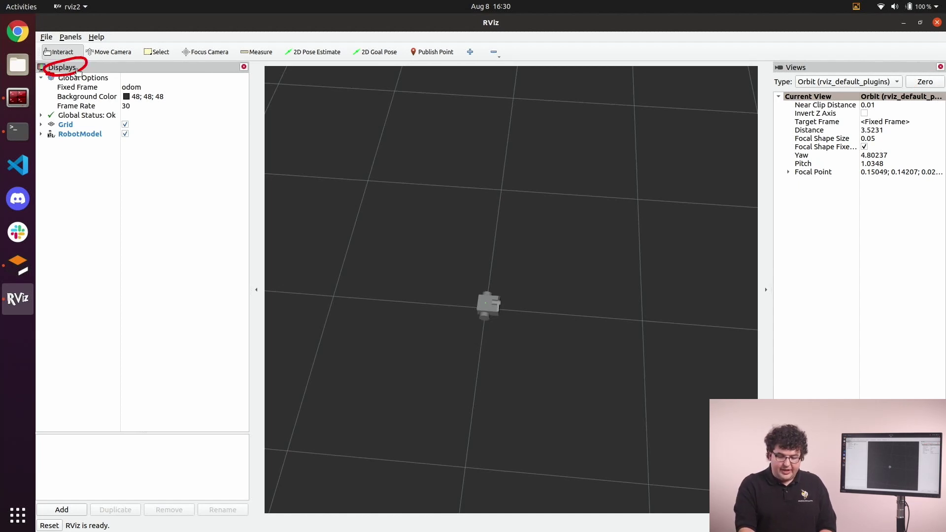
{"action": "key", "text": "shift+F9"}
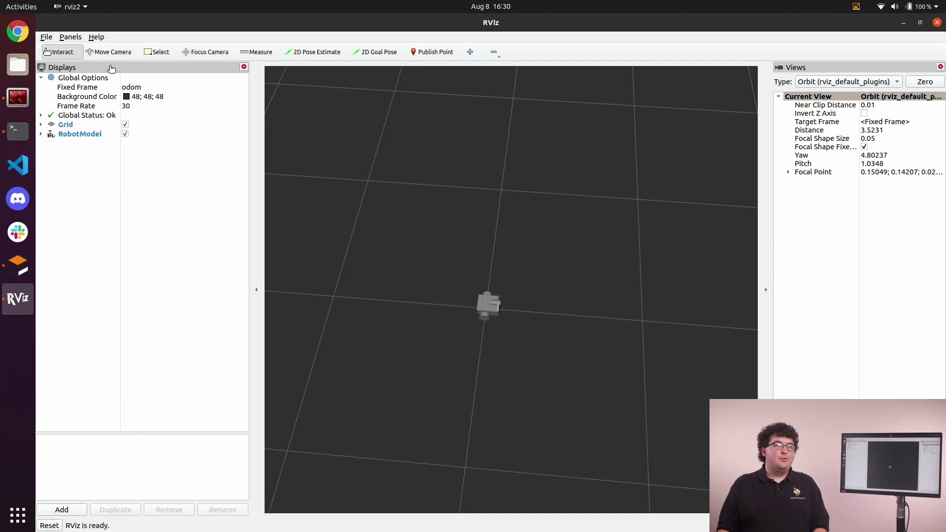
{"action": "mouse_move", "coordinate": [42, 63]}
{"action": "left_mouse_down"}
{"action": "mouse_move", "coordinate": [369, 67]}
{"action": "mouse_move", "coordinate": [485, 58]}
{"action": "mouse_move", "coordinate": [510, 47]}
{"action": "mouse_move", "coordinate": [244, 40]}
{"action": "mouse_move", "coordinate": [41, 58]}
{"action": "mouse_move", "coordinate": [69, 76]}
{"action": "left_mouse_up"}
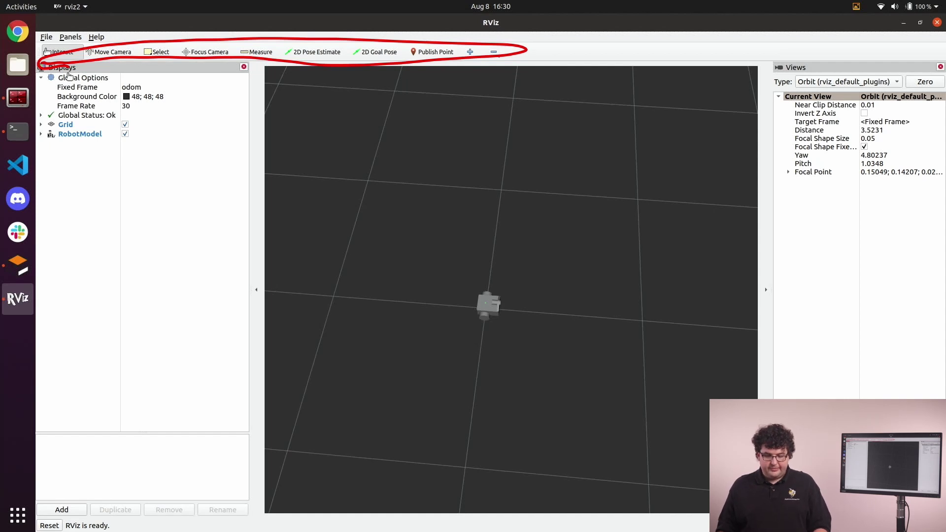
{"action": "key", "text": "Escape"}
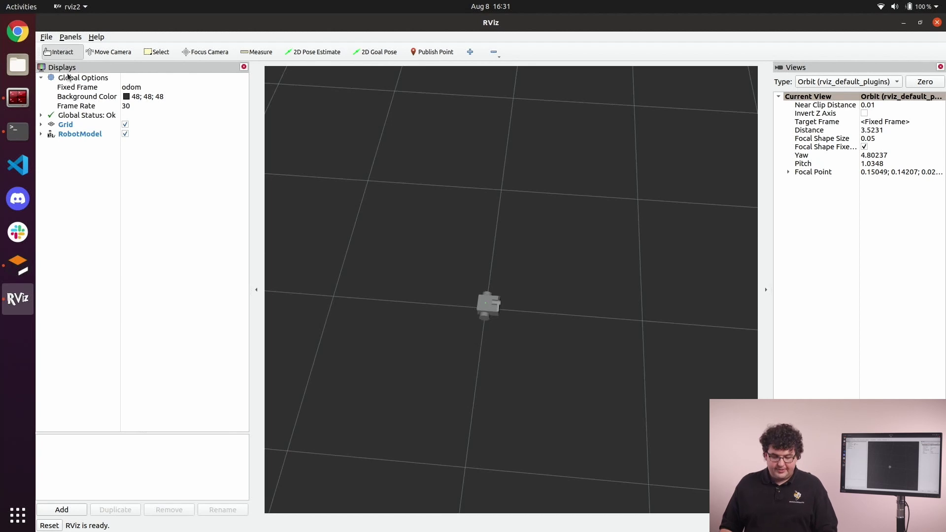
Add an Odometry display for the /odom topic from the By topic list.
{"action": "left_click", "coordinate": [75, 512]}
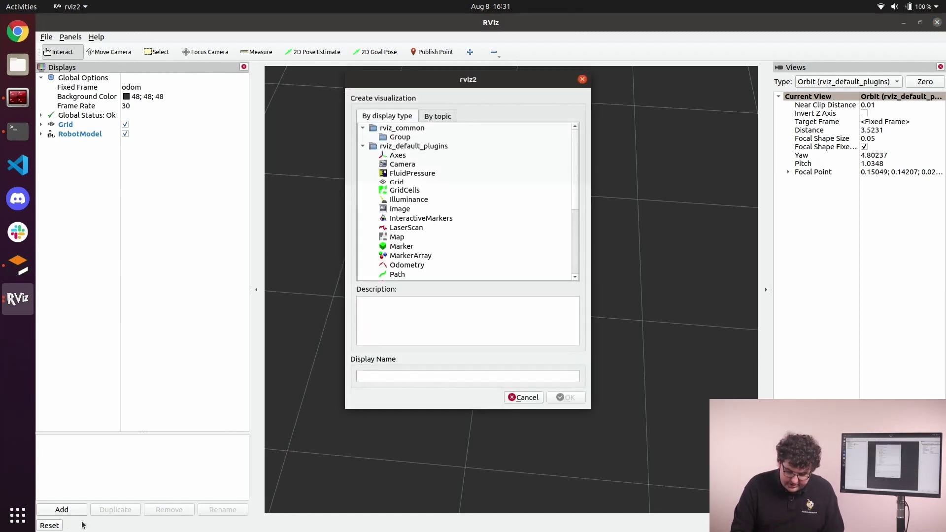
{"action": "left_click", "coordinate": [452, 118]}
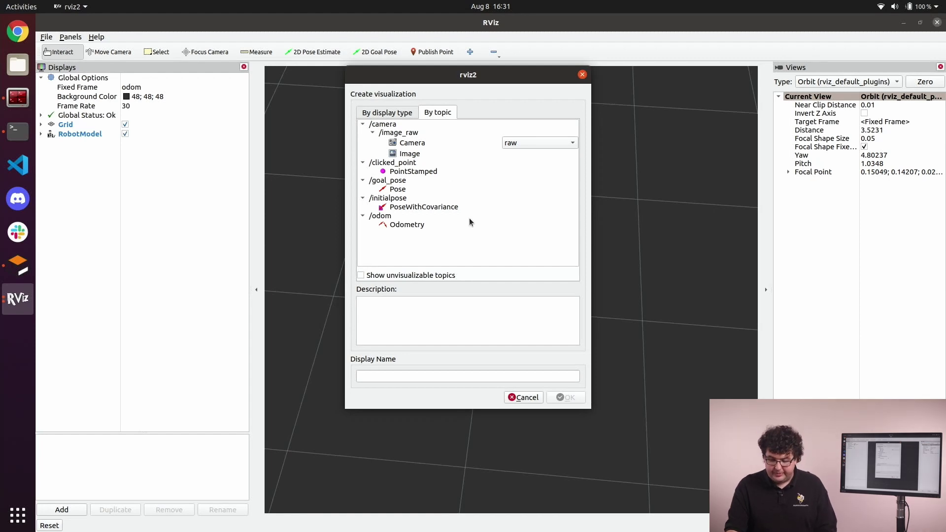
{"action": "left_click", "coordinate": [437, 226]}
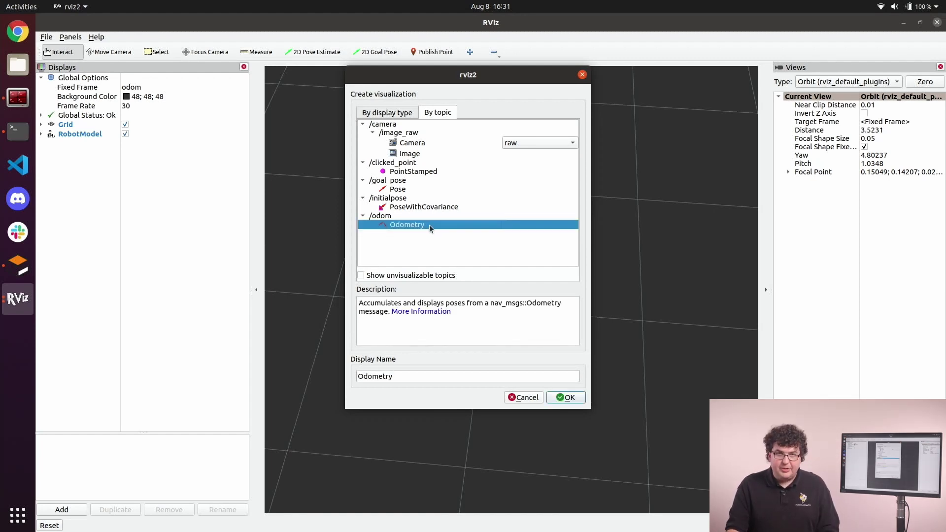
{"action": "left_click", "coordinate": [568, 398]}
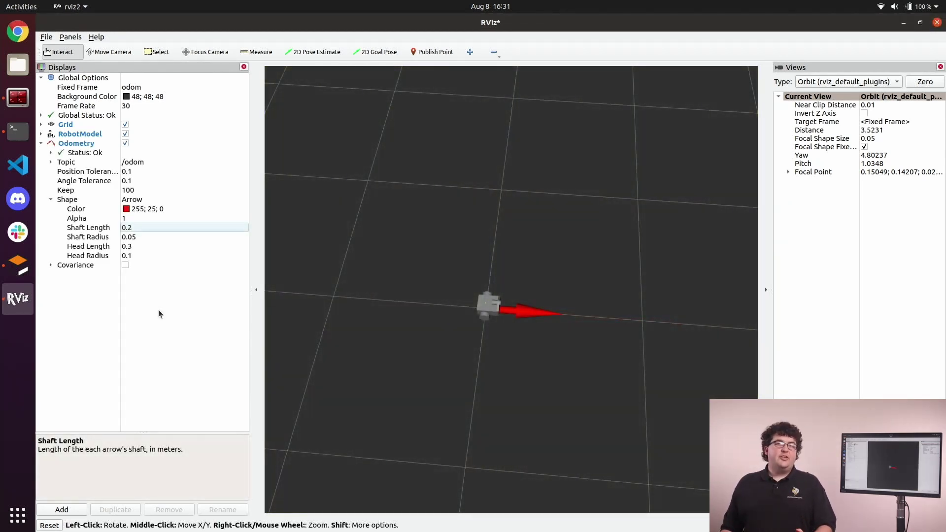